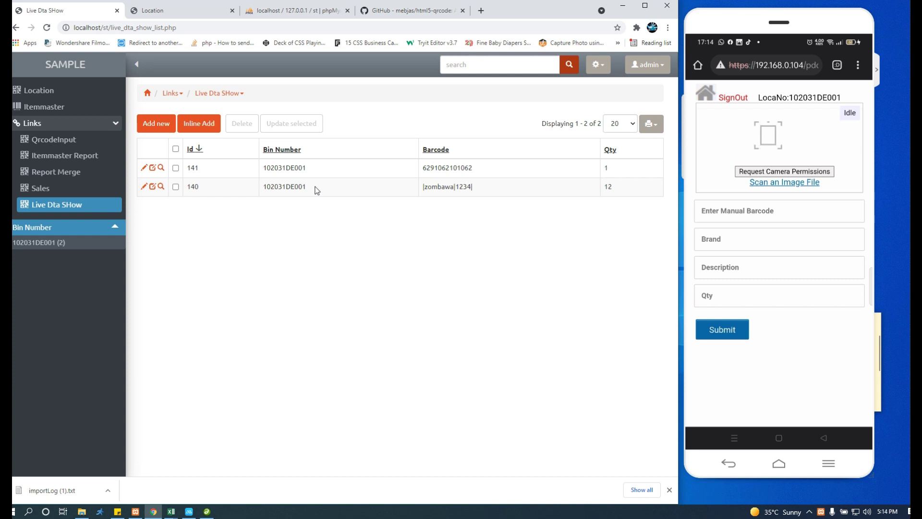
# Step: Open the Location list and view the CILEGON location record with its QR bin code
pyautogui.click(34, 90)
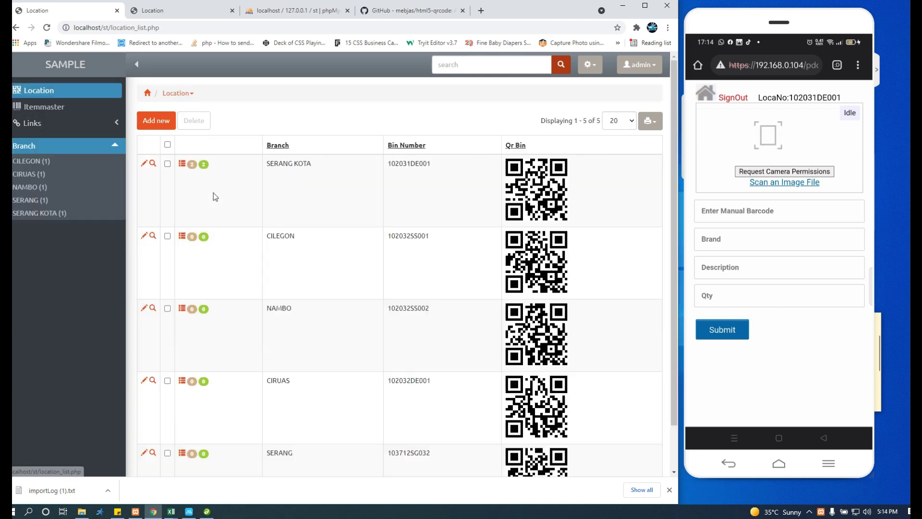
pyautogui.moveTo(317, 242); pyautogui.dragTo(265, 243)
pyautogui.moveTo(311, 166); pyautogui.dragTo(274, 166)
pyautogui.click(153, 239)
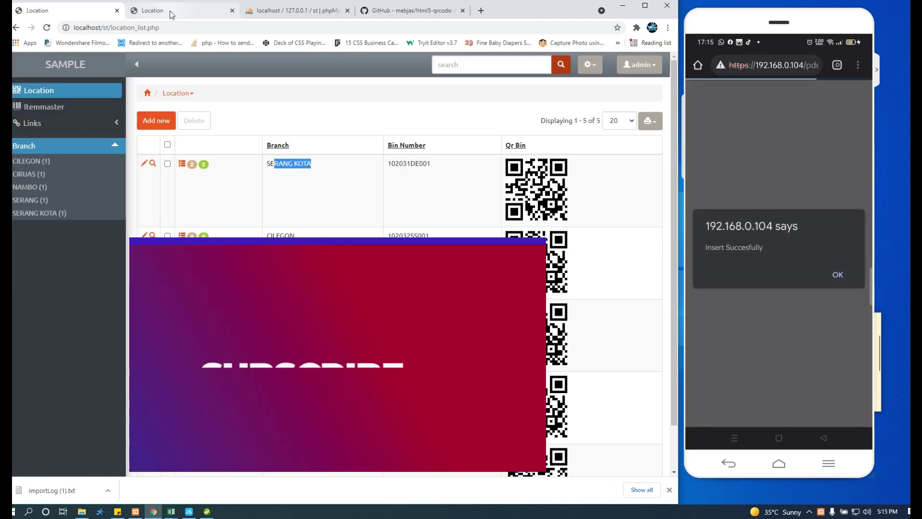
# Step: Open the Live Dta SHow list and review the bin numbers, barcodes and quantities of the scanned items
pyautogui.click(82, 18)
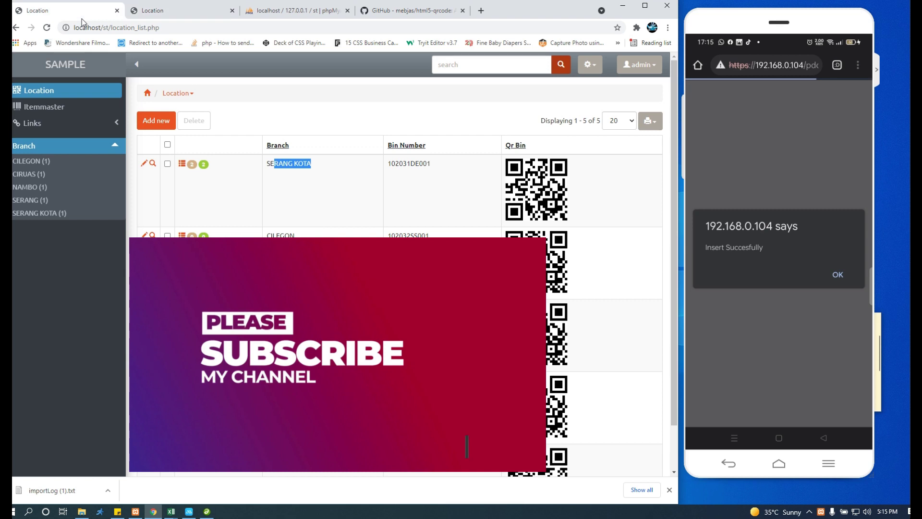
pyautogui.click(57, 124)
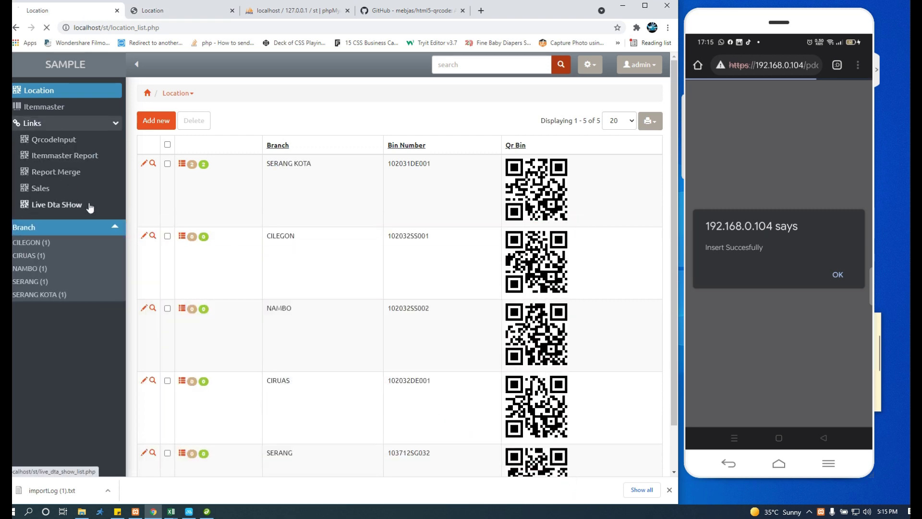
pyautogui.click(90, 205)
pyautogui.moveTo(517, 213); pyautogui.dragTo(476, 219)
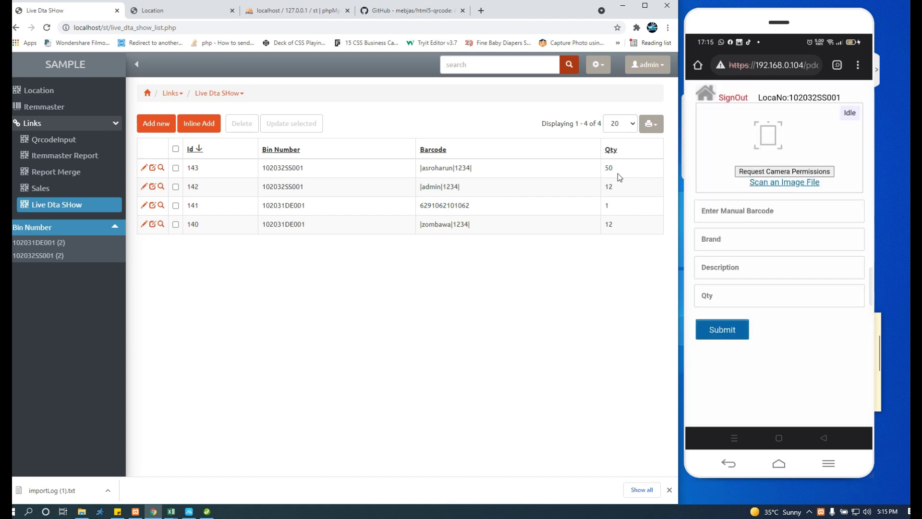
pyautogui.click(291, 221)
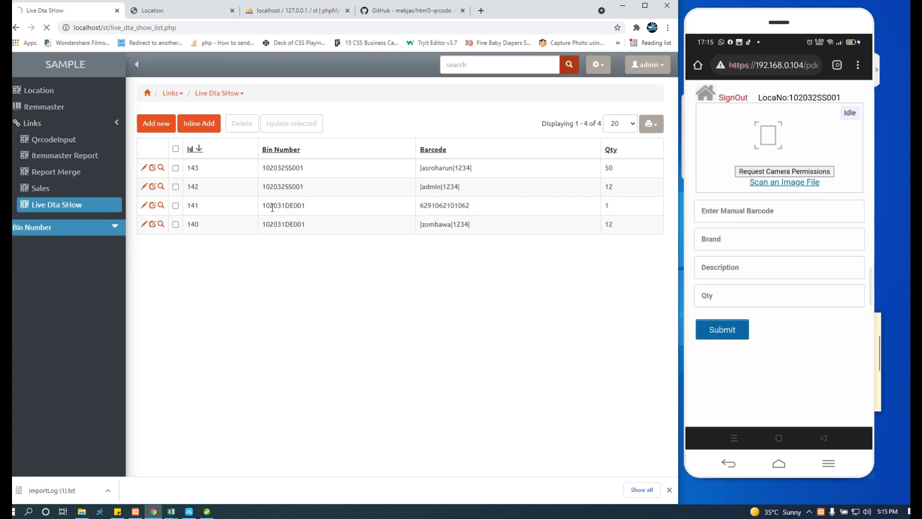
# Step: View the NAMBO location record with its QR bin code from the Location list, and close it
pyautogui.click(33, 91)
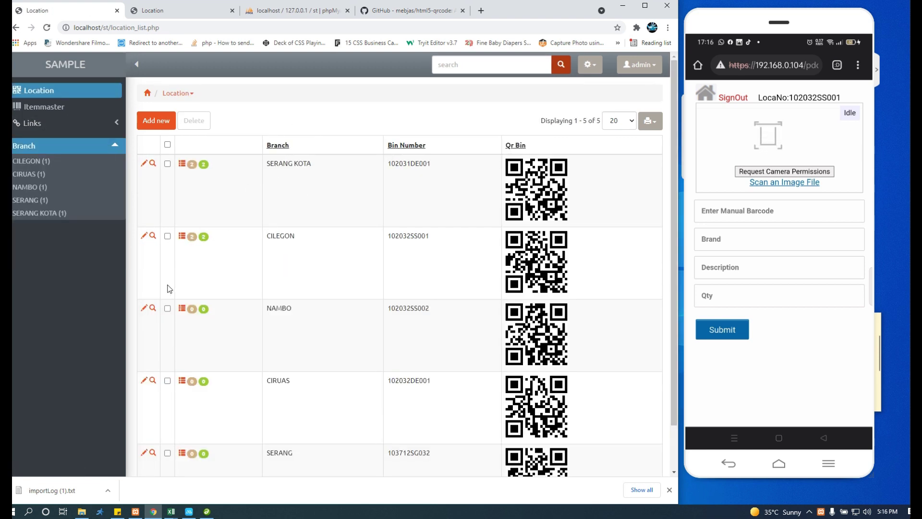
pyautogui.click(153, 310)
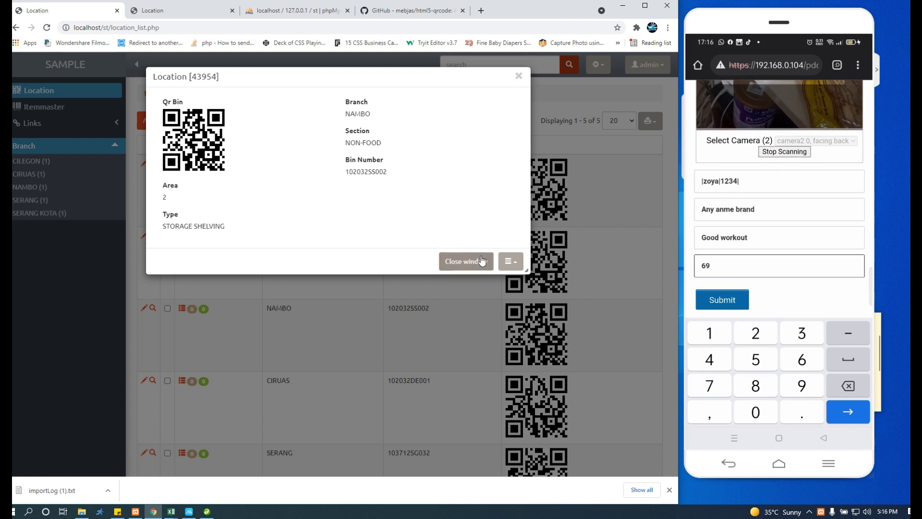
pyautogui.click(464, 262)
# Step: Show Live Dta SHow in the second browser tab and examine the newly submitted records for bin 102032SS002
pyautogui.click(185, 10)
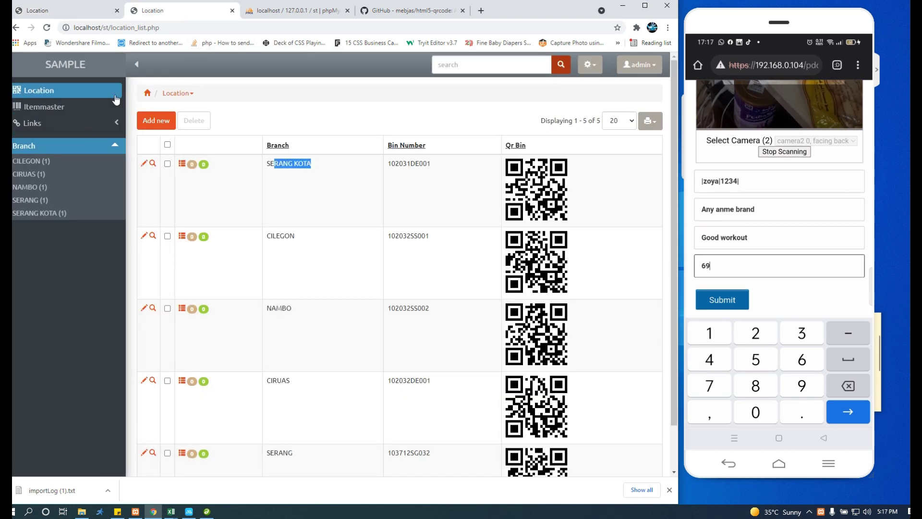
pyautogui.click(59, 127)
pyautogui.click(72, 204)
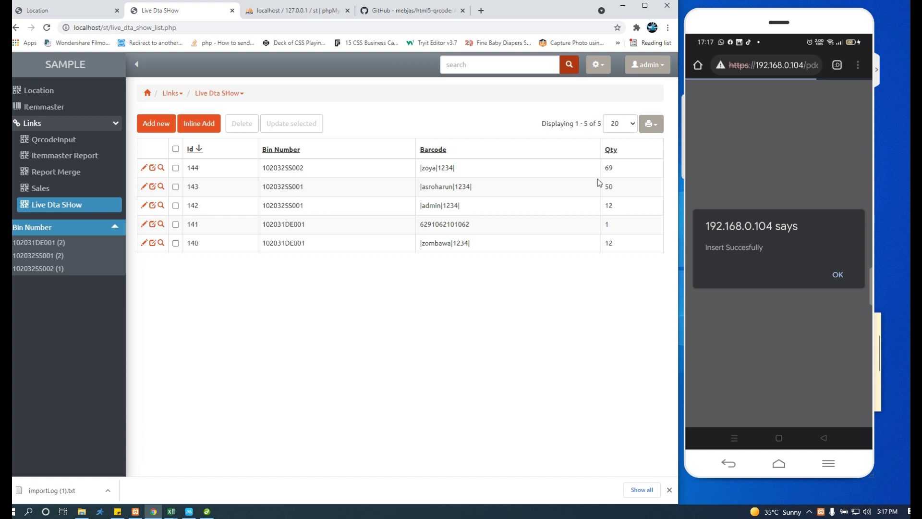
pyautogui.moveTo(626, 169); pyautogui.dragTo(187, 168)
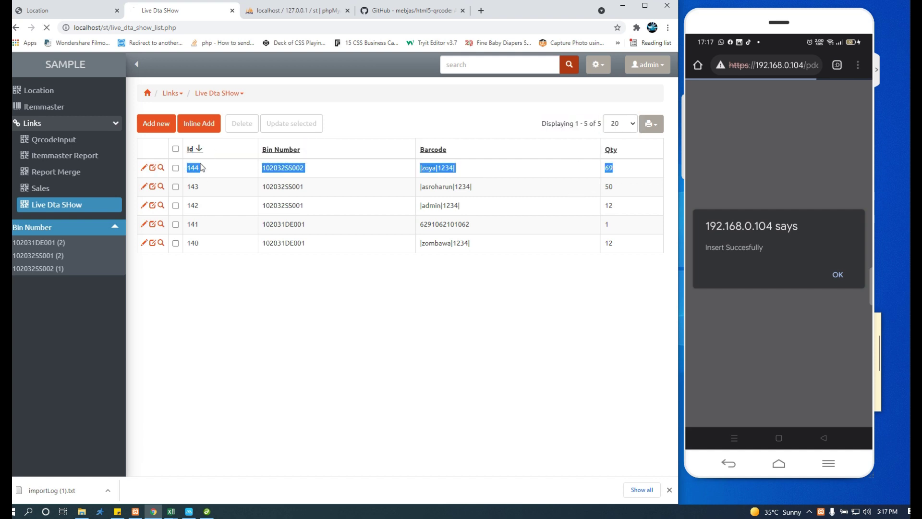
pyautogui.click(188, 168)
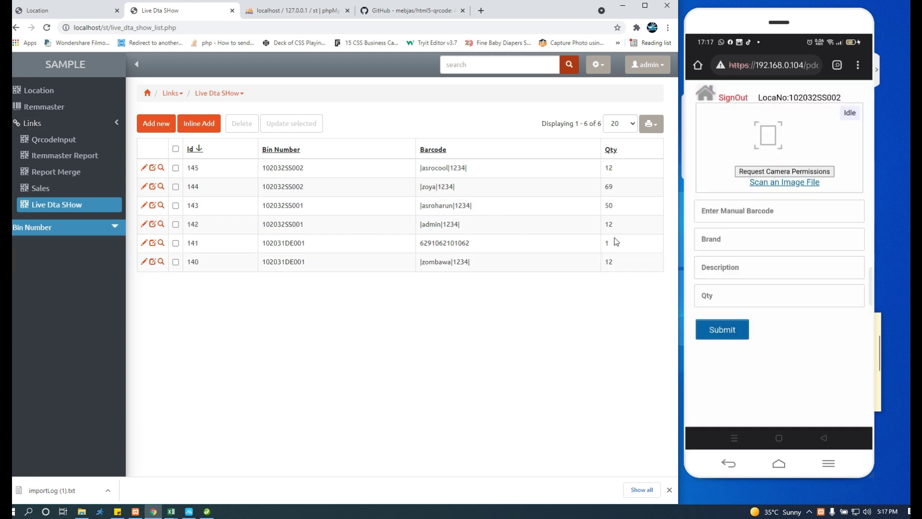
pyautogui.moveTo(153, 187); pyautogui.dragTo(582, 169)
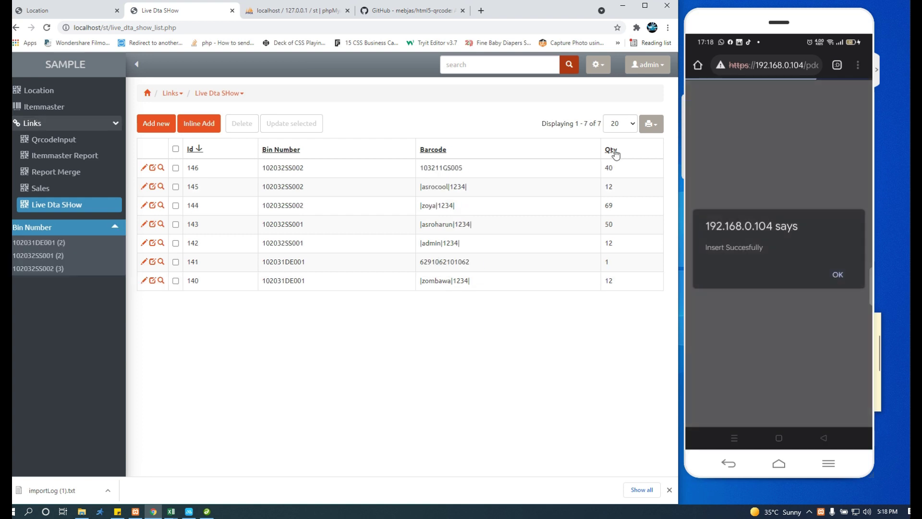
pyautogui.moveTo(635, 165); pyautogui.dragTo(600, 163)
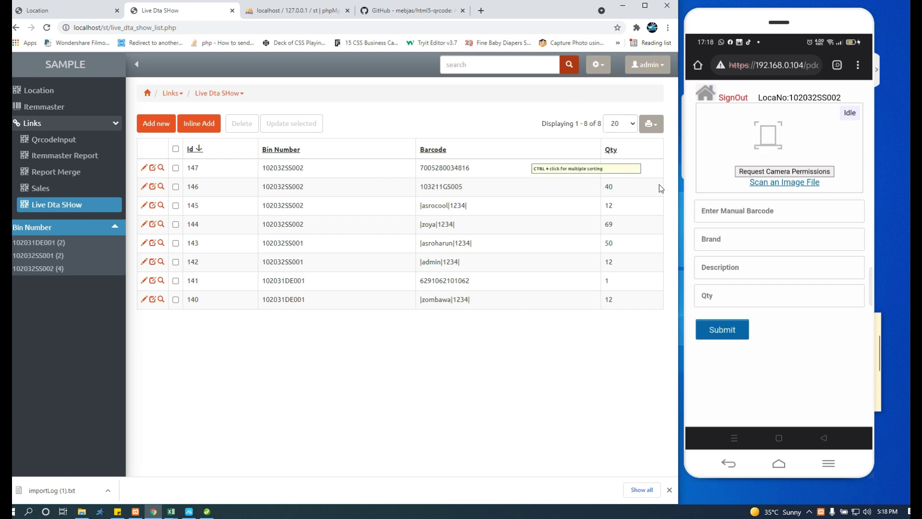
# Step: Return to the Location list, review the branches already scanned, and view and close the CIRUAS location record
pyautogui.click(29, 90)
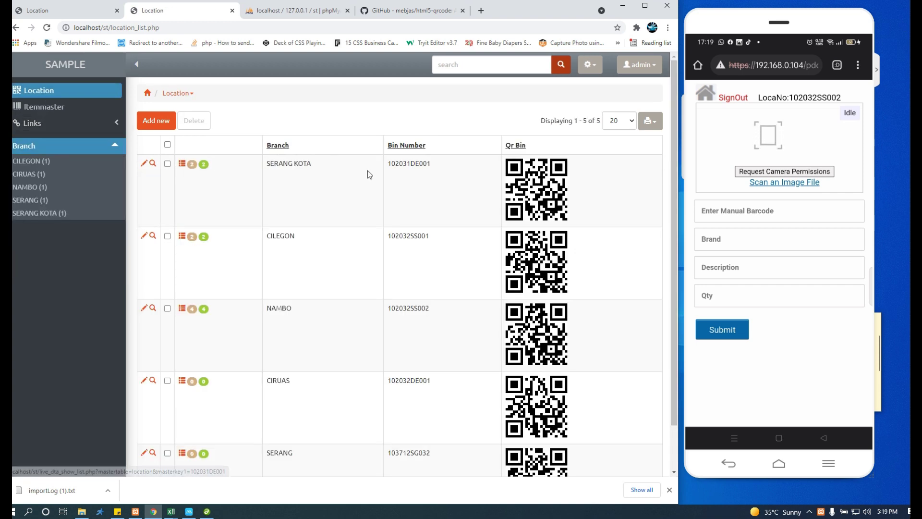
pyautogui.moveTo(367, 171); pyautogui.dragTo(267, 165)
pyautogui.doubleClick(294, 236)
pyautogui.doubleClick(298, 309)
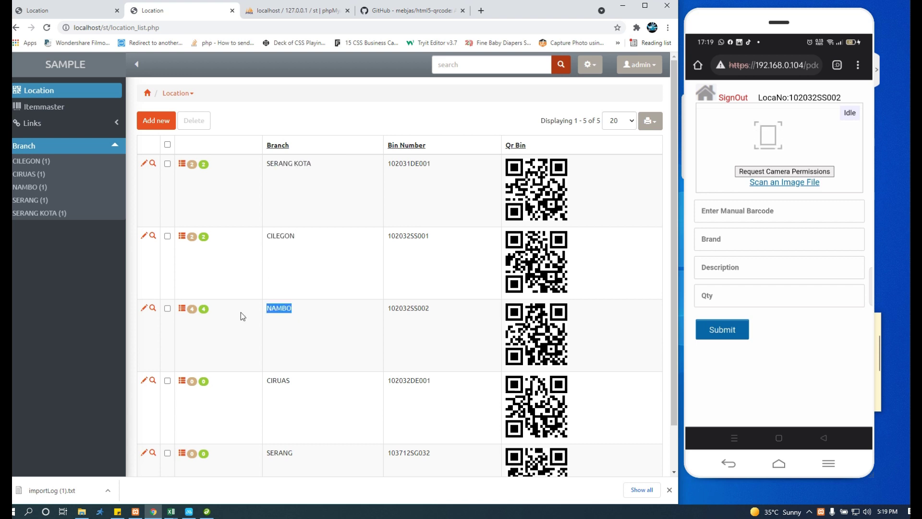
pyautogui.click(153, 381)
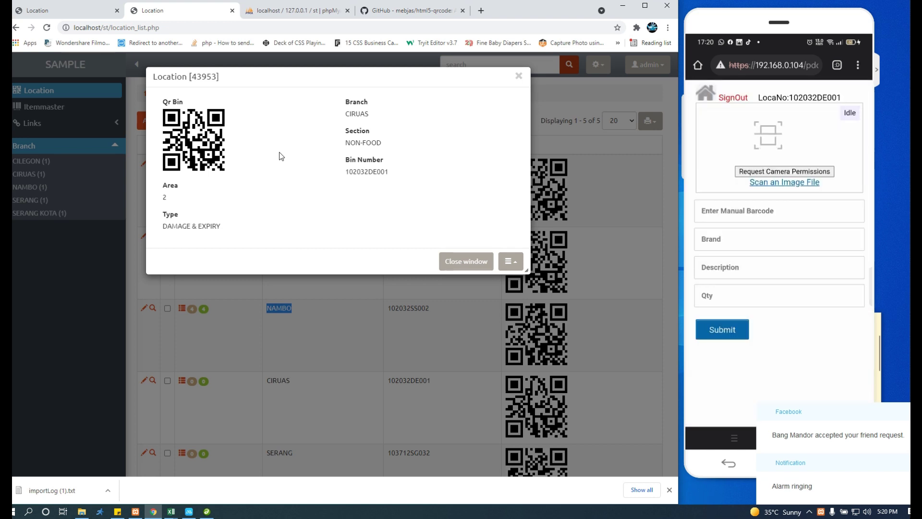
pyautogui.click(456, 262)
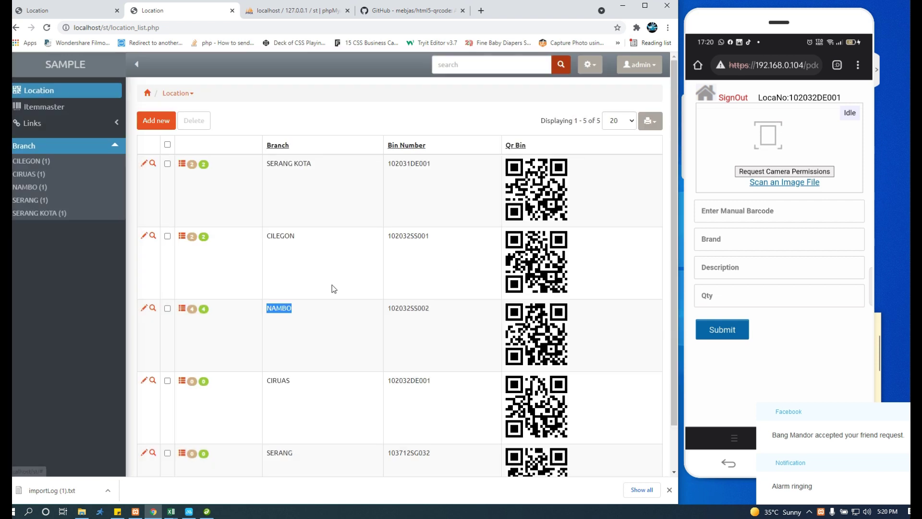
# Step: Open the Itemmaster list in the first browser tab and examine the quantity, status and brand of the last record
pyautogui.click(64, 17)
pyautogui.click(52, 111)
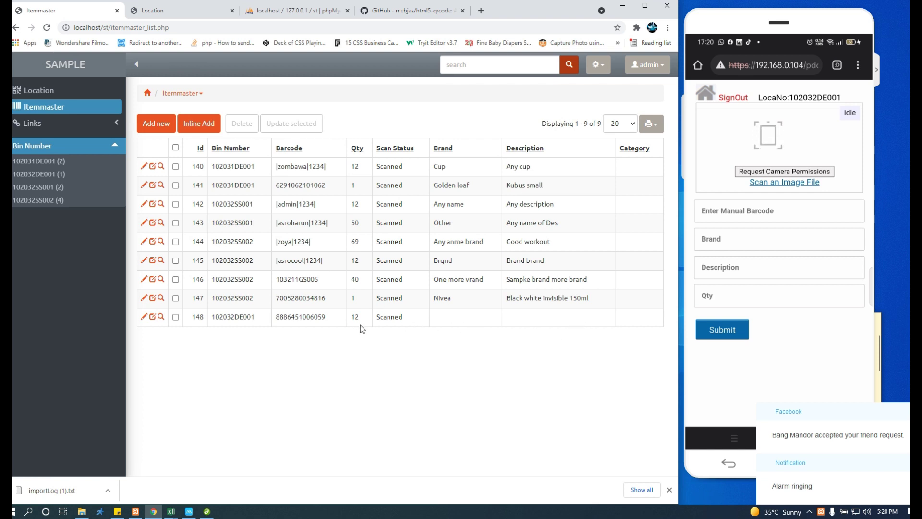
pyautogui.moveTo(363, 325); pyautogui.dragTo(401, 322)
pyautogui.click(478, 323)
# Step: Open the Itemmaster Report and examine how the scanned items are grouped by bin number
pyautogui.click(48, 124)
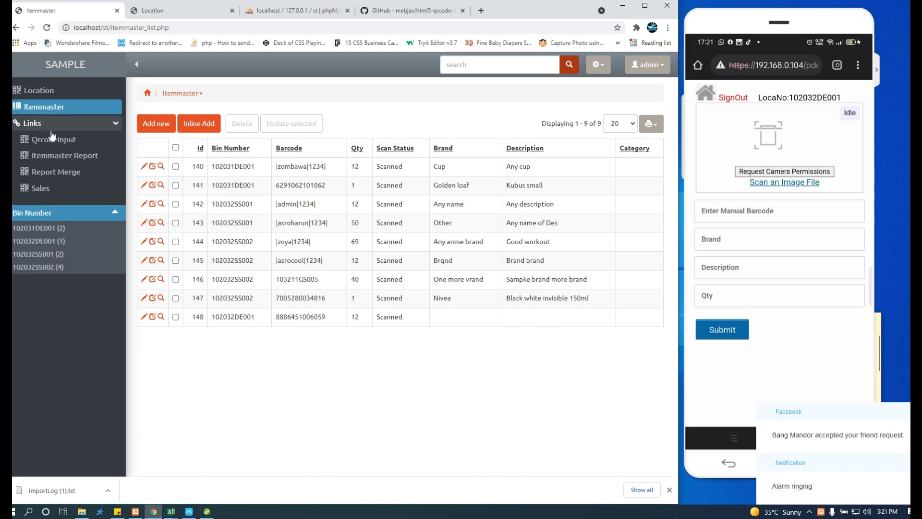
pyautogui.click(72, 156)
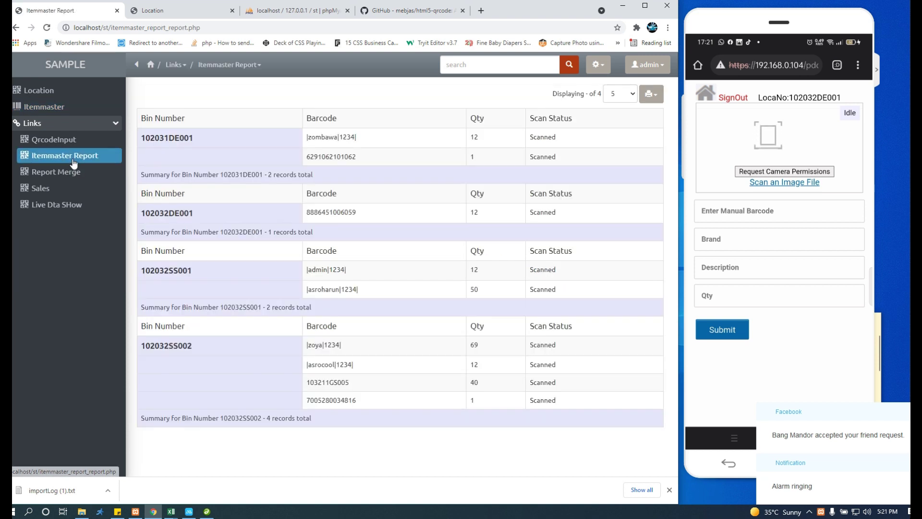
pyautogui.moveTo(207, 343); pyautogui.dragTo(185, 293)
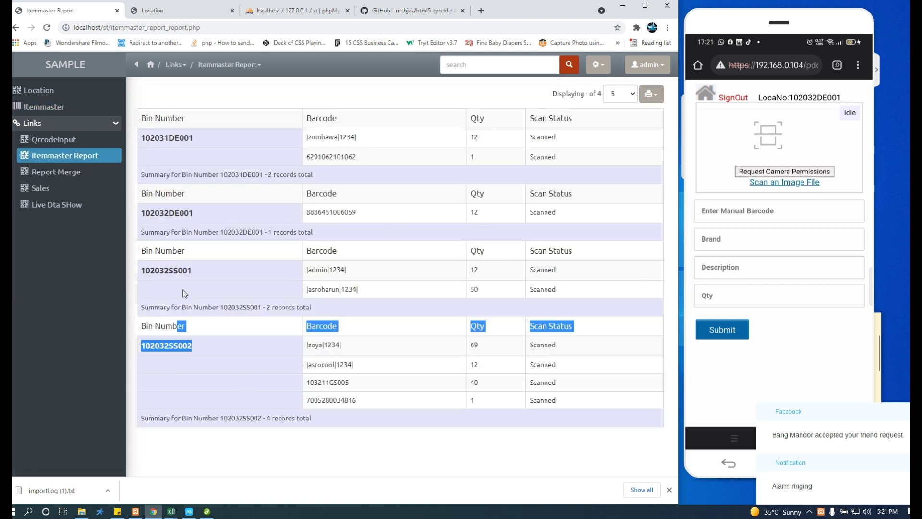
pyautogui.doubleClick(187, 270)
pyautogui.click(188, 159)
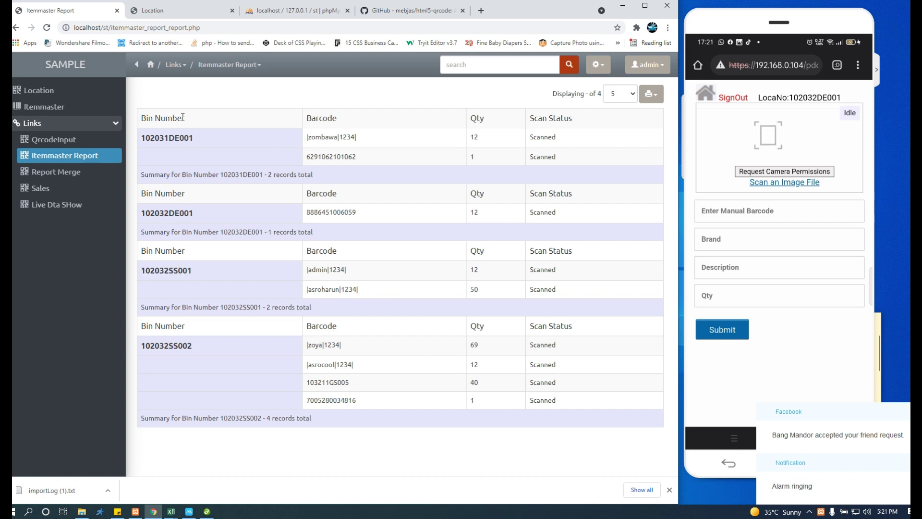
pyautogui.moveTo(181, 146); pyautogui.dragTo(229, 321)
pyautogui.click(209, 180)
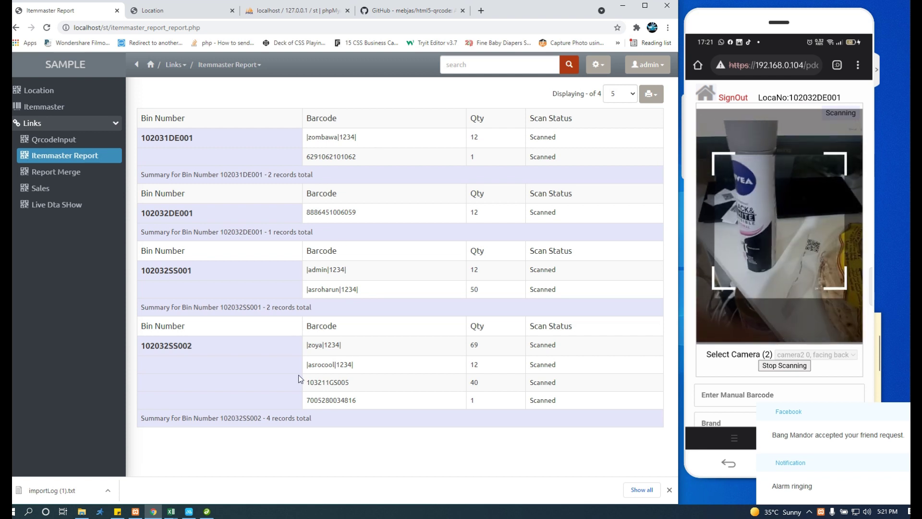
# Step: Set the quantity of barcode 103211GS005 in bin 102032SS002 to 100 in the phone's update form
pyautogui.tripleClick(335, 387)
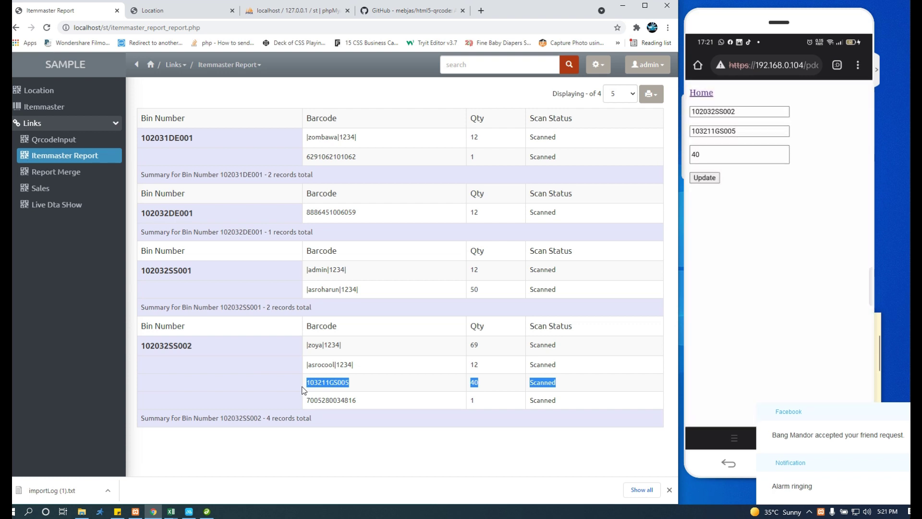
pyautogui.press('BackSpace')
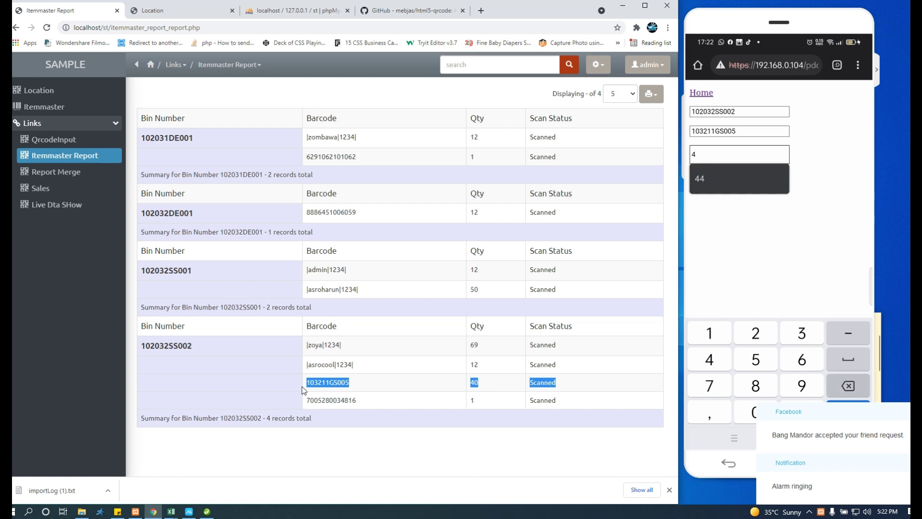
pyautogui.press('BackSpace')
pyautogui.write('100')
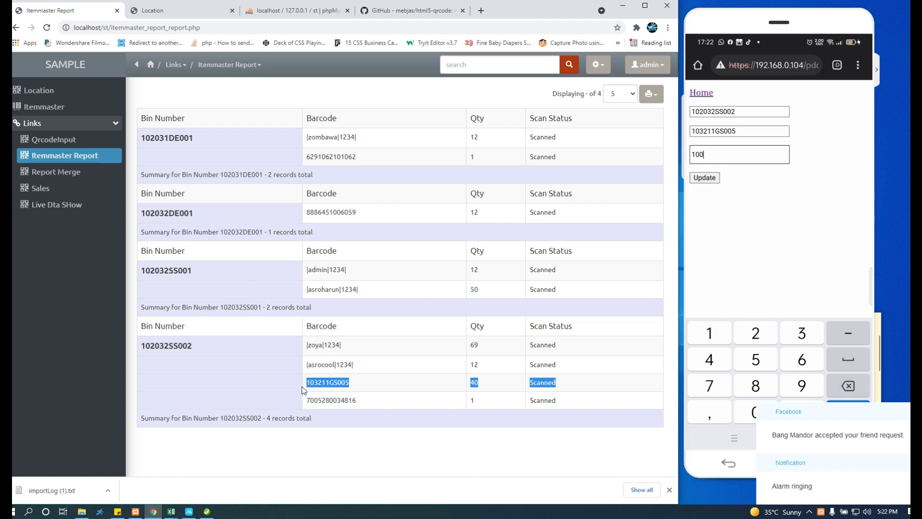
# Step: Check the updated quantity of barcode 103211GS005 in the Itemmaster Report
pyautogui.click(501, 395)
pyautogui.moveTo(489, 386); pyautogui.dragTo(468, 387)
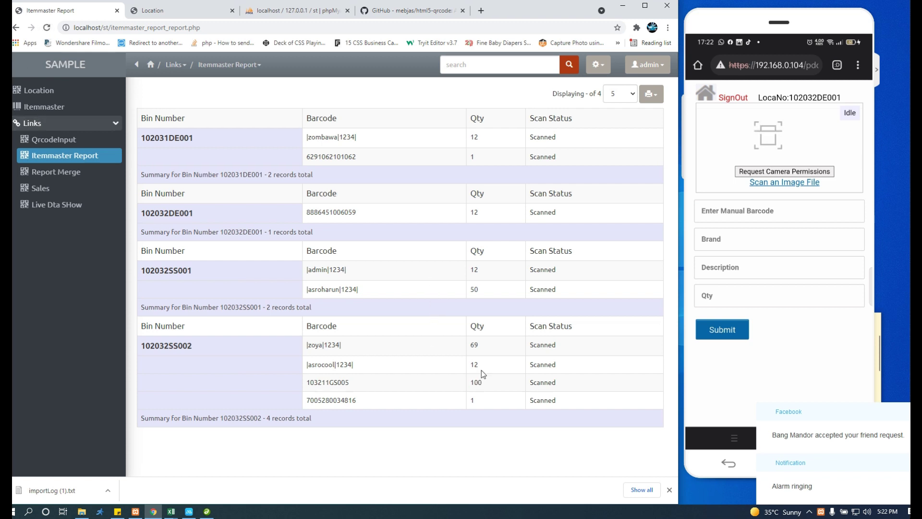
pyautogui.moveTo(483, 387); pyautogui.dragTo(466, 387)
pyautogui.click(389, 279)
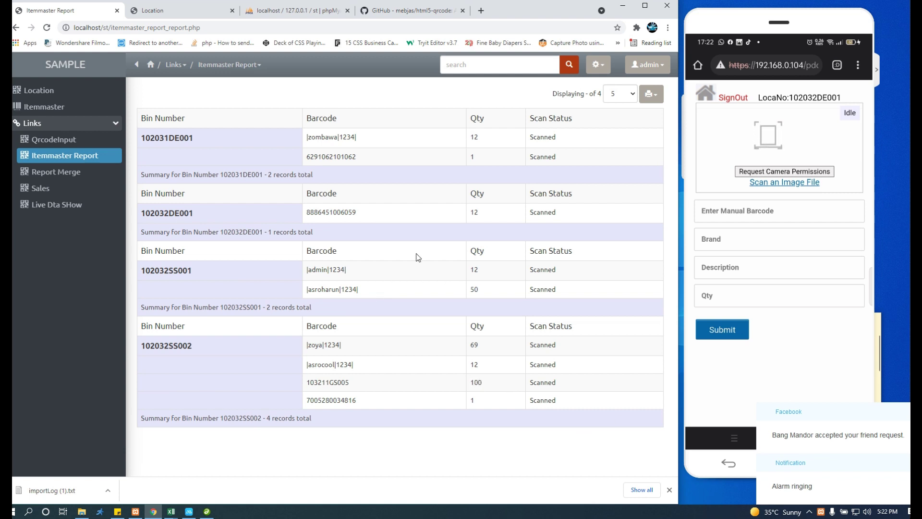
# Step: Export the whole Itemmaster Report to Excel format and open itemmaster_report.xls in Excel
pyautogui.click(598, 64)
pyautogui.click(584, 119)
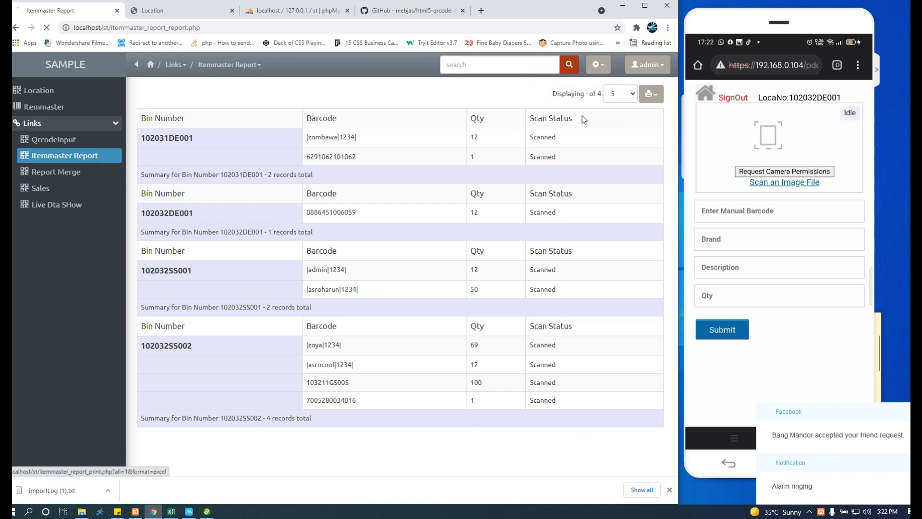
pyautogui.click(40, 499)
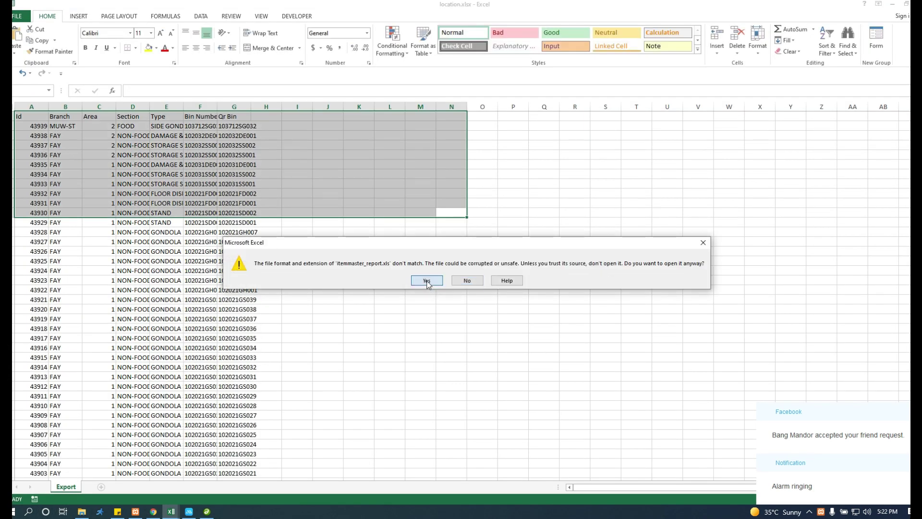
pyautogui.click(425, 280)
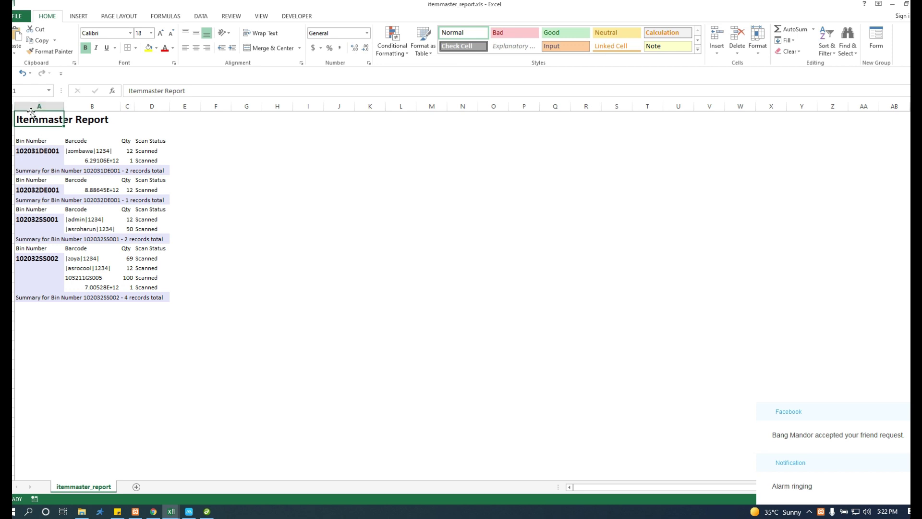
# Step: Auto-fit the column widths of the whole itemmaster_report sheet
pyautogui.click(39, 106)
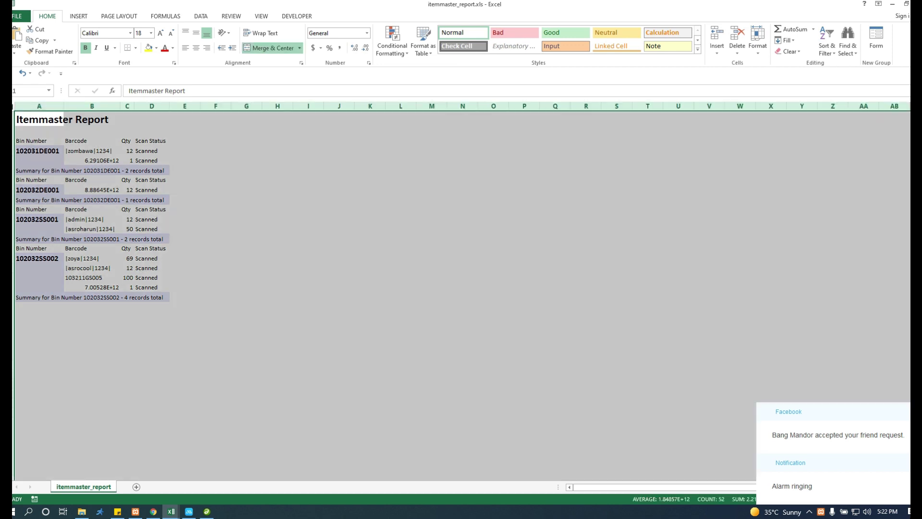
pyautogui.doubleClick(64, 106)
pyautogui.click(194, 172)
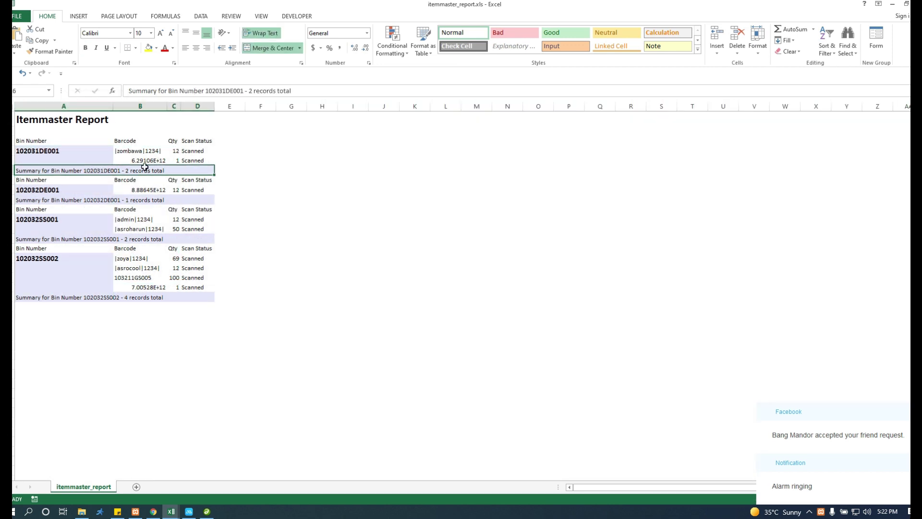
# Step: Widen the Barcode column of the exported report to make more room for the long barcode numbers
pyautogui.doubleClick(159, 161)
pyautogui.click(172, 106)
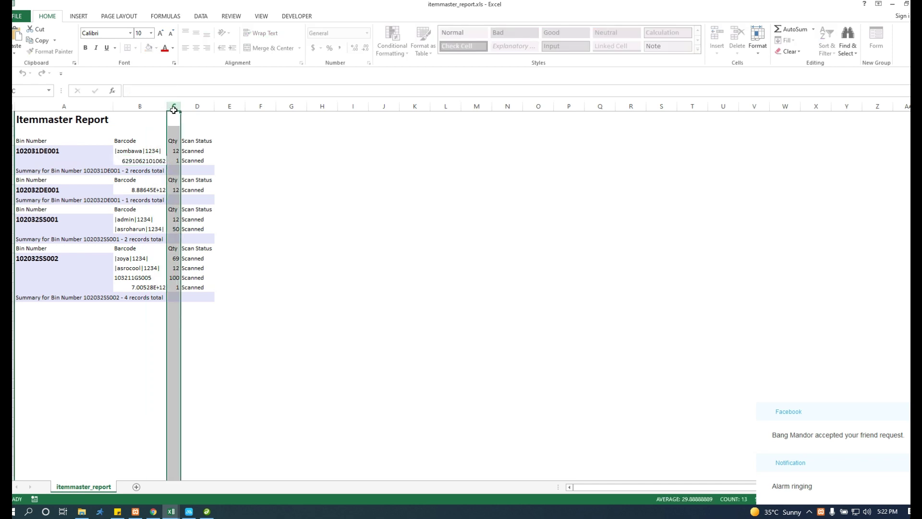
pyautogui.click(196, 160)
pyautogui.click(150, 161)
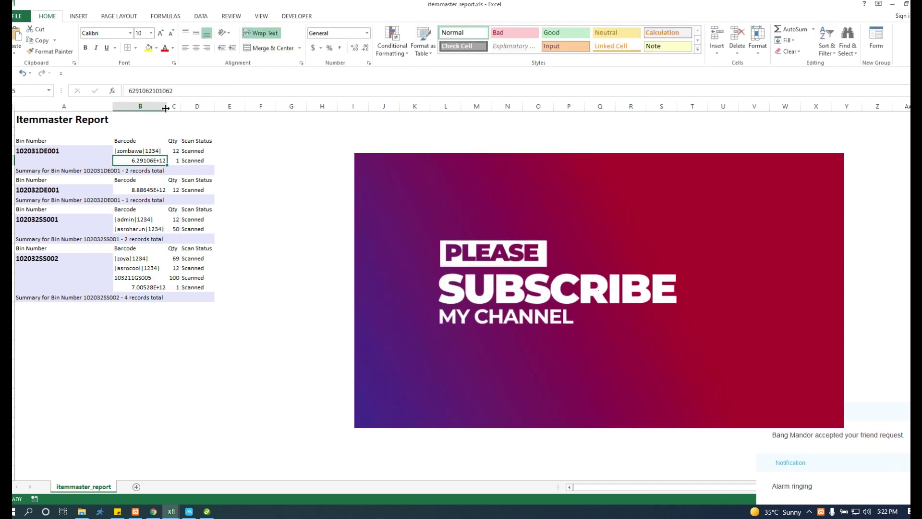
pyautogui.moveTo(167, 106); pyautogui.dragTo(191, 106)
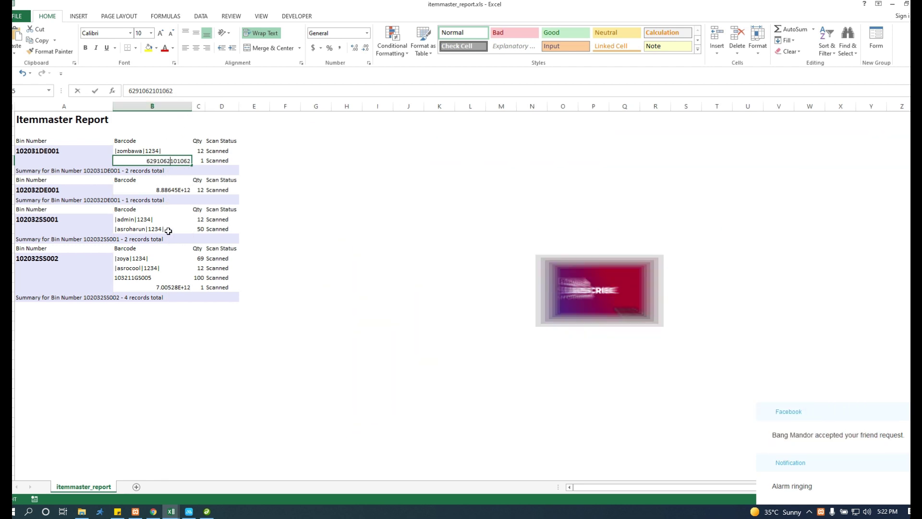
# Step: Examine the exported report's barcodes, quantities, scan statuses and summary rows for each bin number
pyautogui.click(144, 229)
pyautogui.click(148, 286)
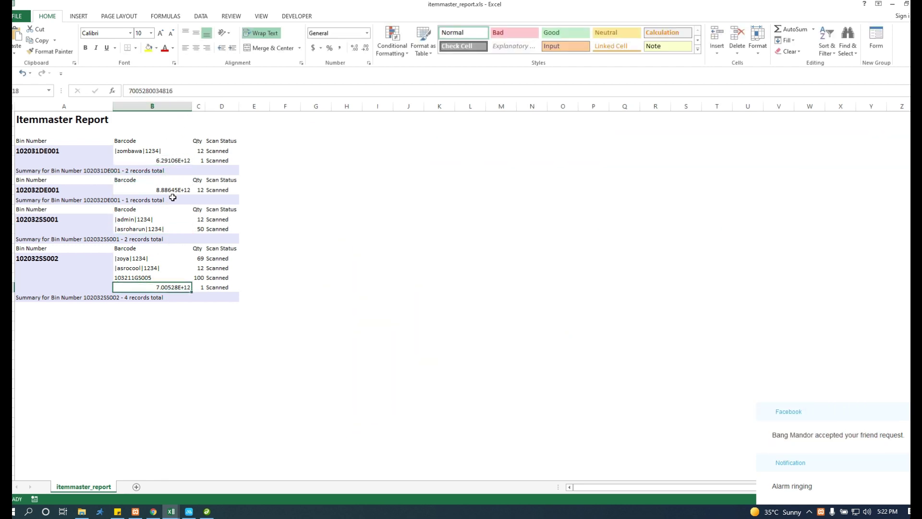
pyautogui.click(171, 168)
pyautogui.click(284, 170)
pyautogui.scroll(-3, 154, 201)
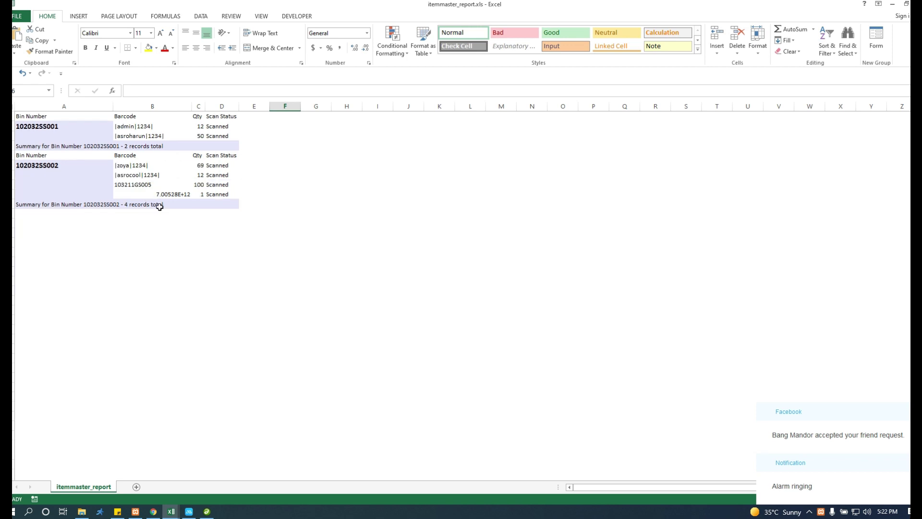
pyautogui.scroll(2, 160, 207)
pyautogui.click(213, 176)
pyautogui.scroll(1, 218, 189)
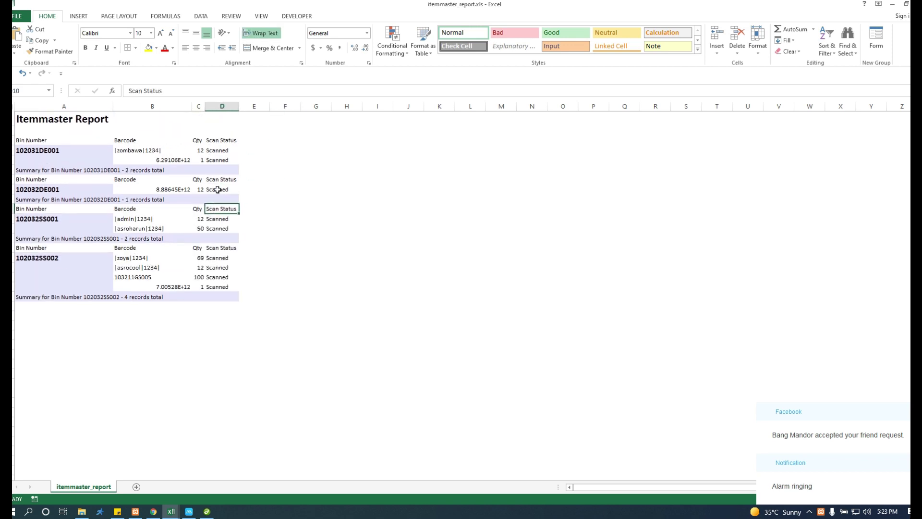
pyautogui.moveTo(216, 207); pyautogui.dragTo(58, 208)
pyautogui.click(294, 170)
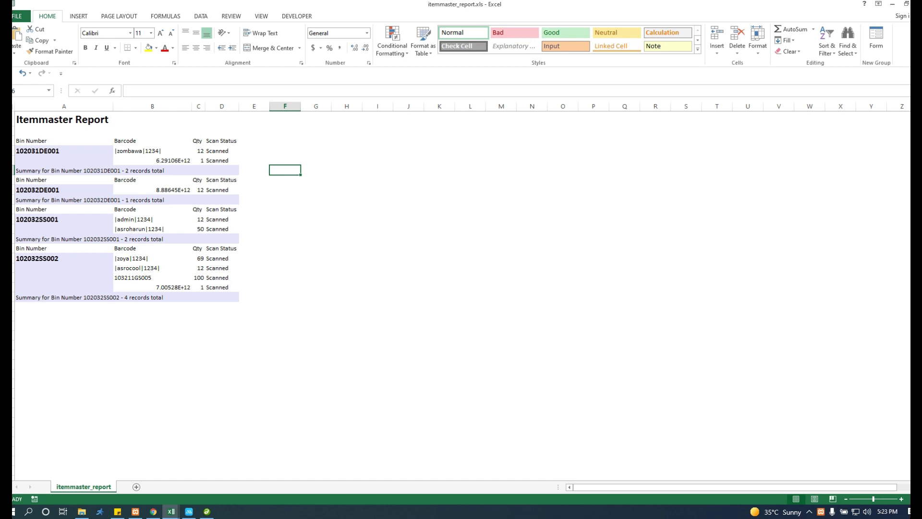
pyautogui.click(294, 280)
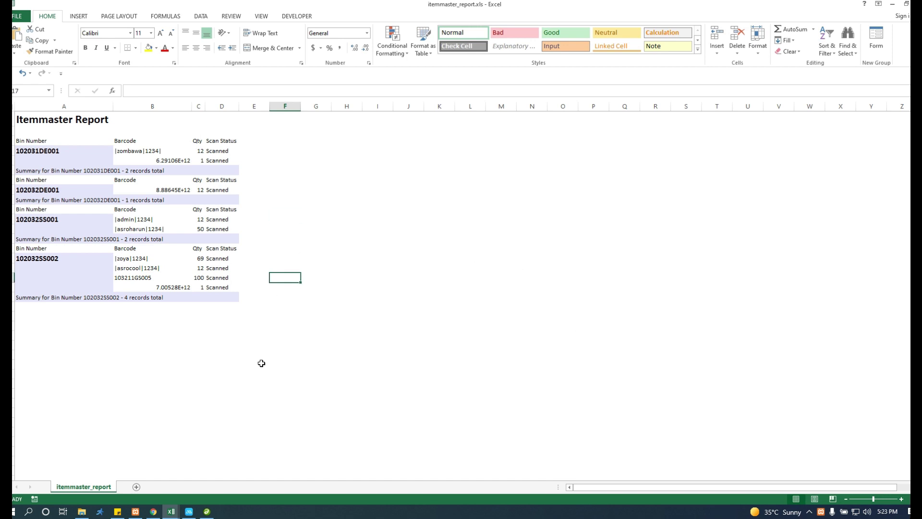
pyautogui.click(198, 383)
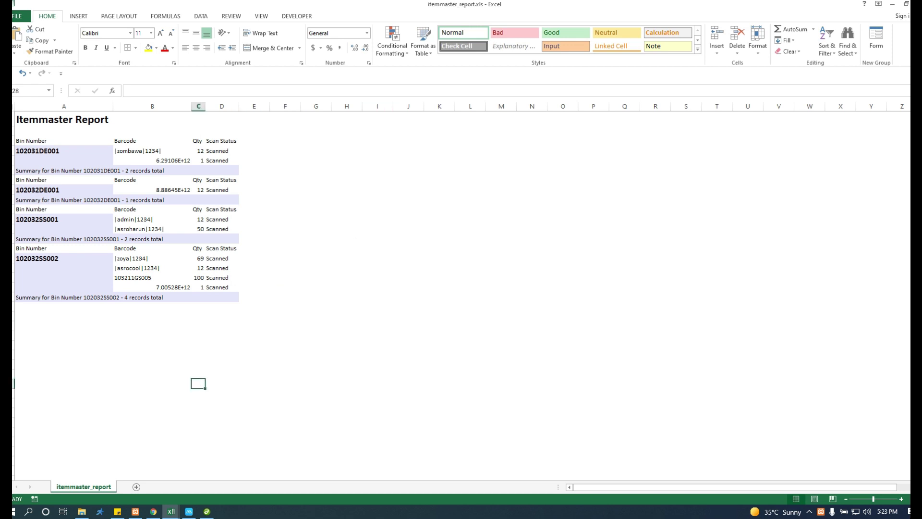
pyautogui.press('super+Down')
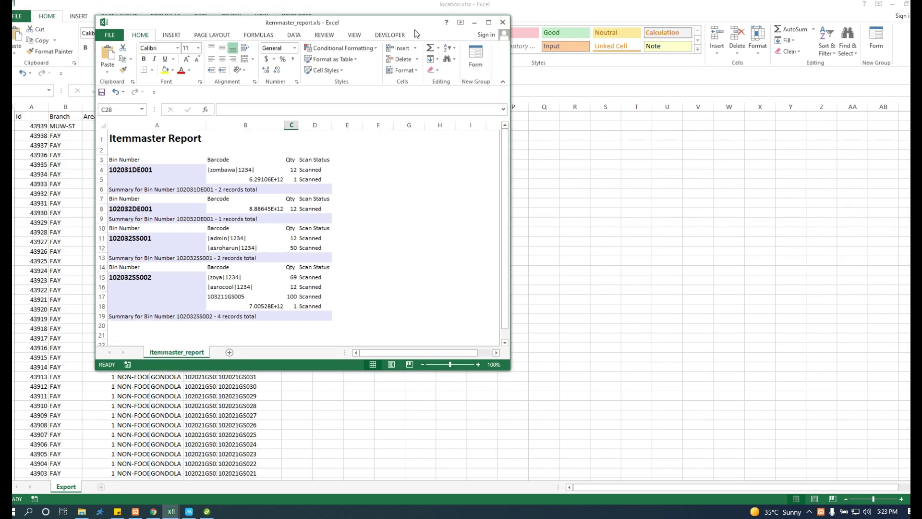
pyautogui.doubleClick(400, 43)
pyautogui.click(346, 286)
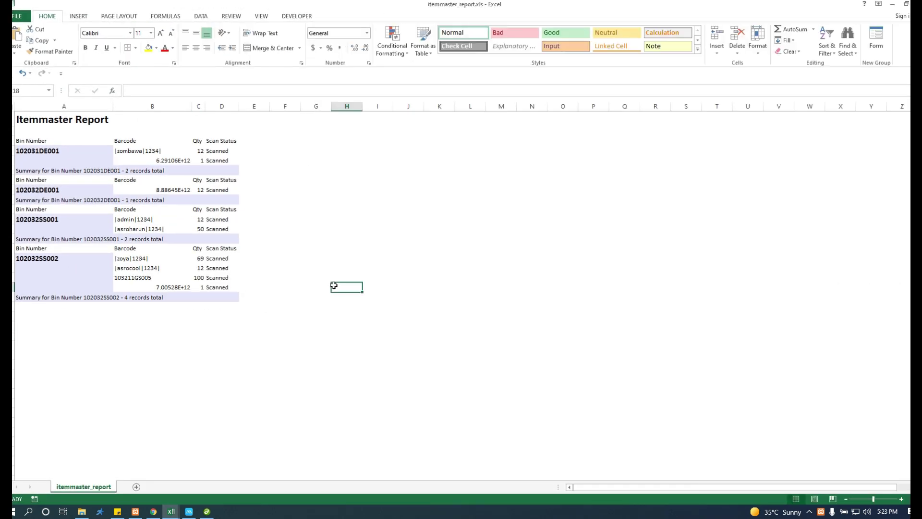
# Step: Switch to Dreamweaver and review the add.php code from the page styles and QR scanner script to the submit form
pyautogui.click(208, 512)
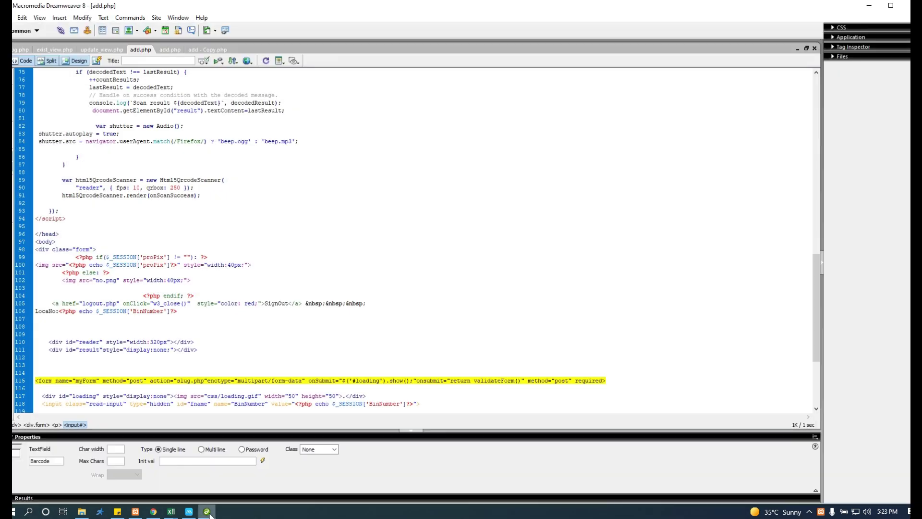
pyautogui.click(208, 512)
pyautogui.click(208, 512)
pyautogui.scroll(10, 258, 304)
pyautogui.scroll(6, 258, 304)
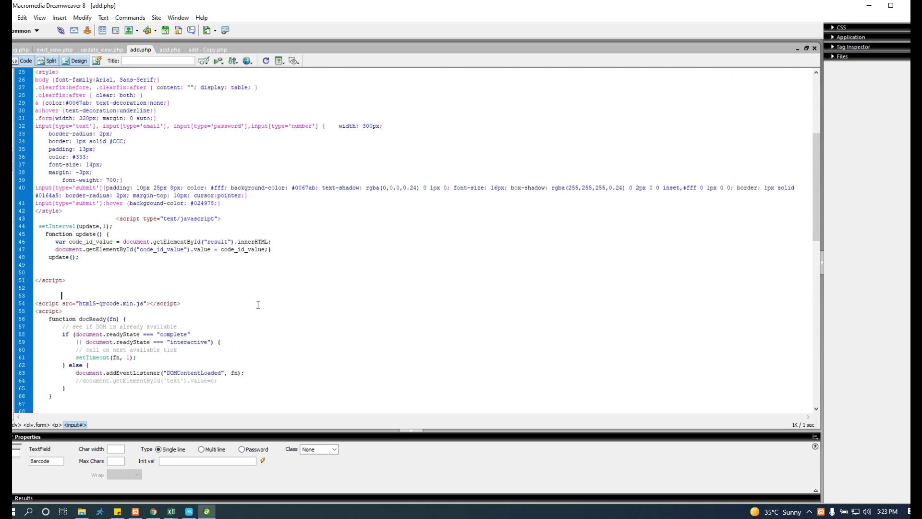
pyautogui.scroll(8, 258, 304)
pyautogui.scroll(-20, 238, 311)
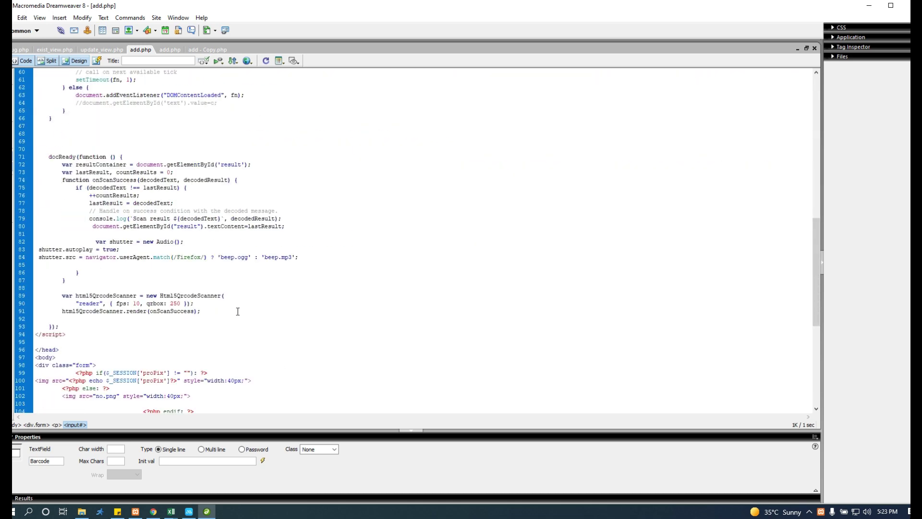
pyautogui.scroll(-11, 238, 311)
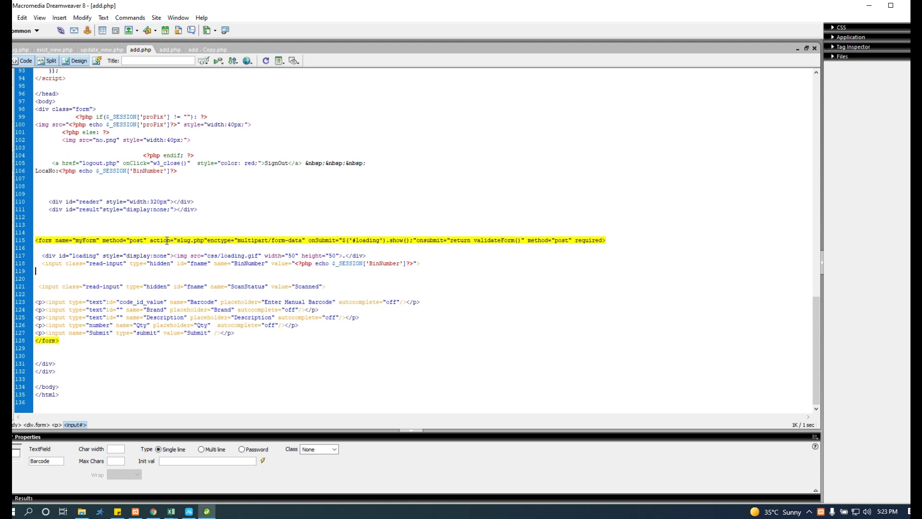
# Step: Look through the code of update_view.php, exist_view.php and slug.php, and return to update_view.php
pyautogui.click(101, 49)
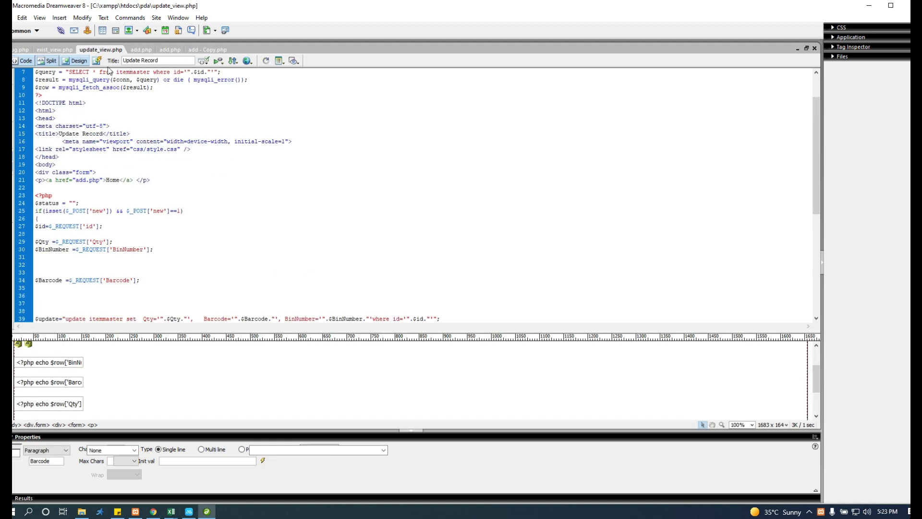
pyautogui.click(46, 49)
pyautogui.click(21, 49)
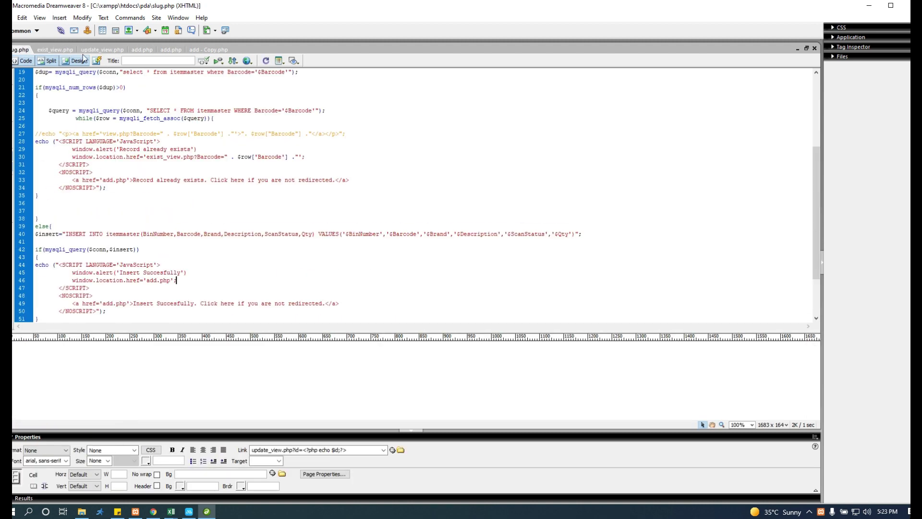
pyautogui.click(97, 51)
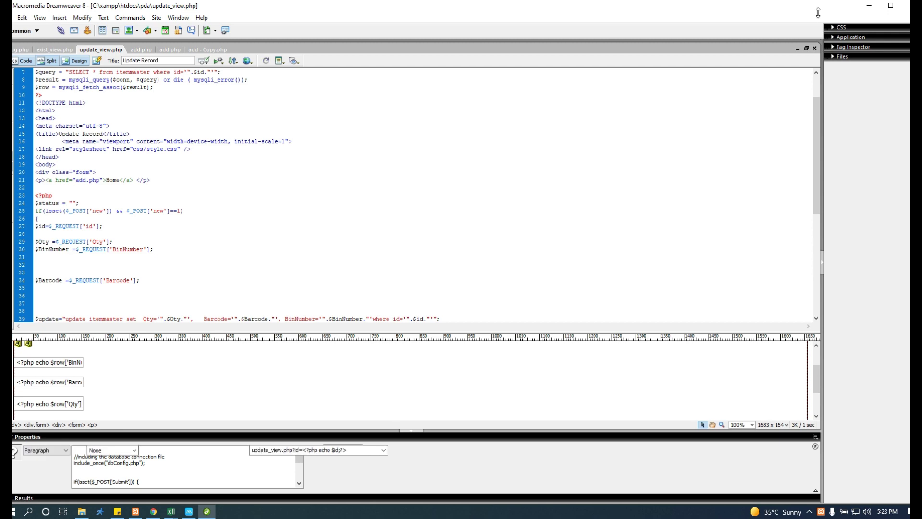
pyautogui.click(869, 6)
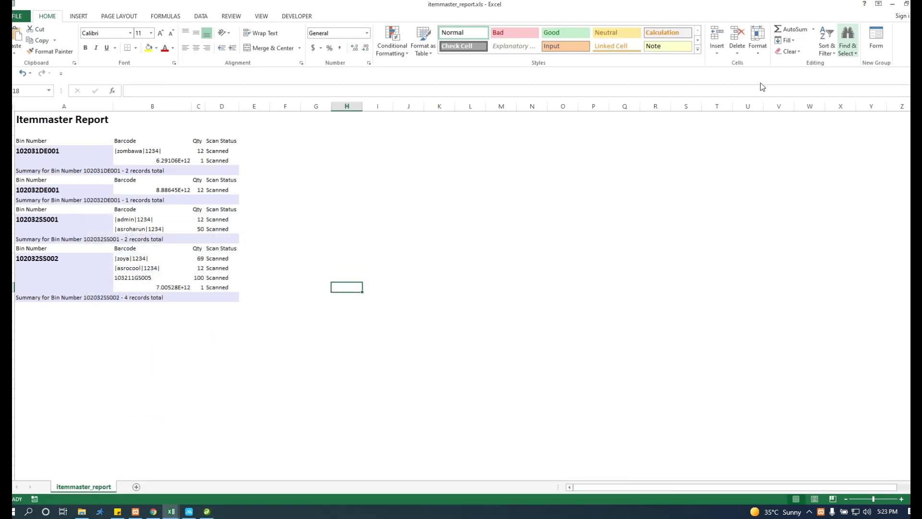
pyautogui.click(891, 6)
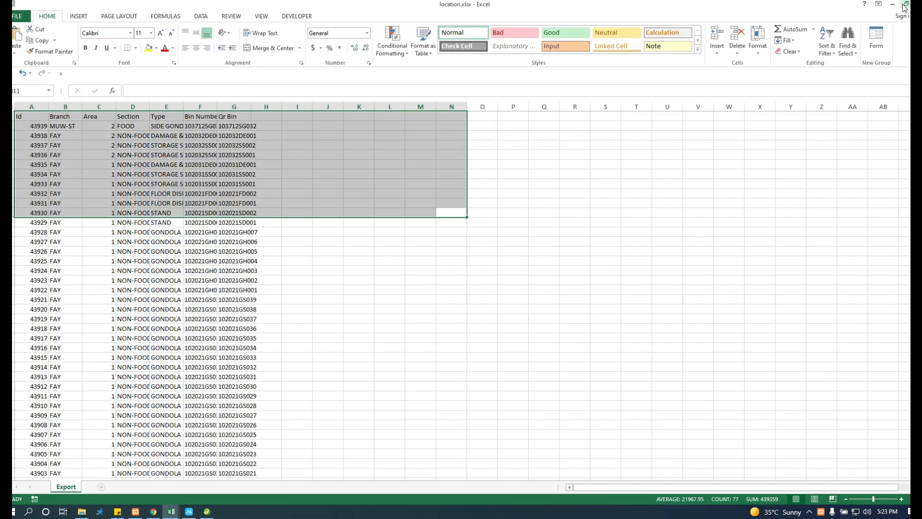
pyautogui.click(906, 4)
pyautogui.click(382, 9)
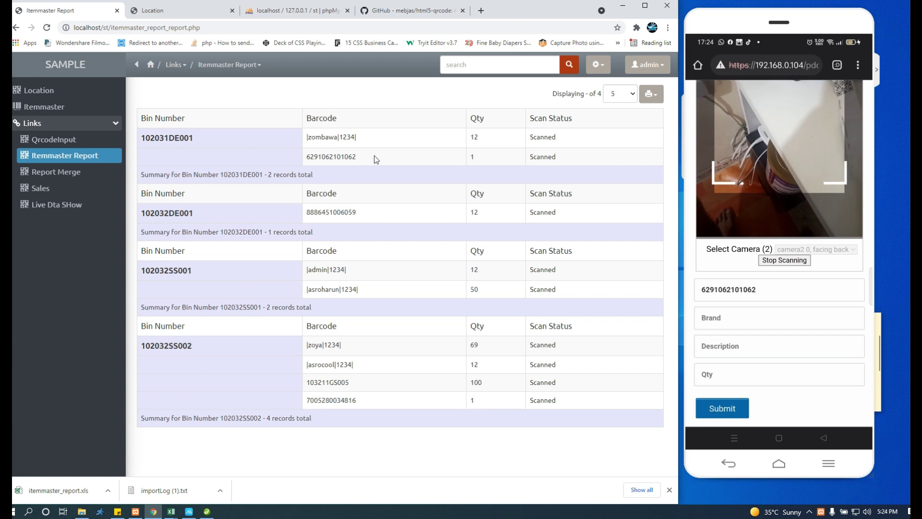
pyautogui.moveTo(375, 156); pyautogui.dragTo(301, 156)
pyautogui.moveTo(552, 158); pyautogui.dragTo(327, 165)
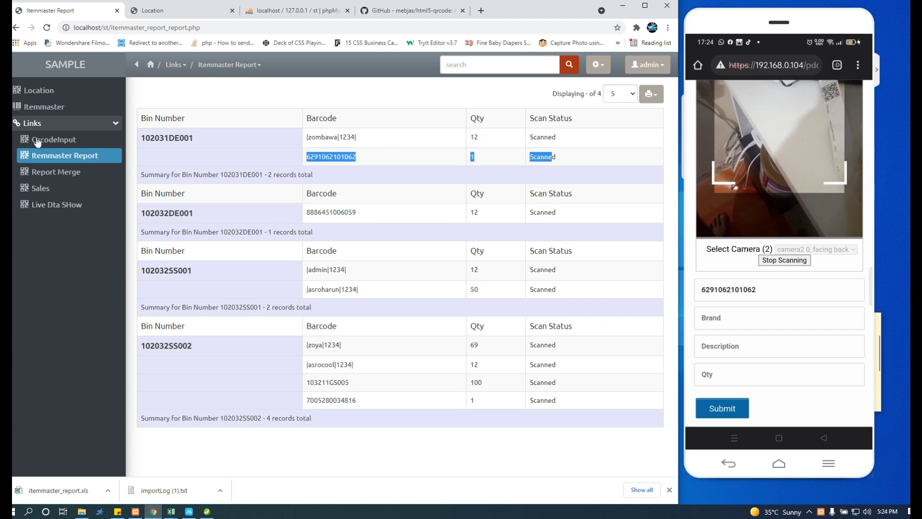
pyautogui.click(43, 107)
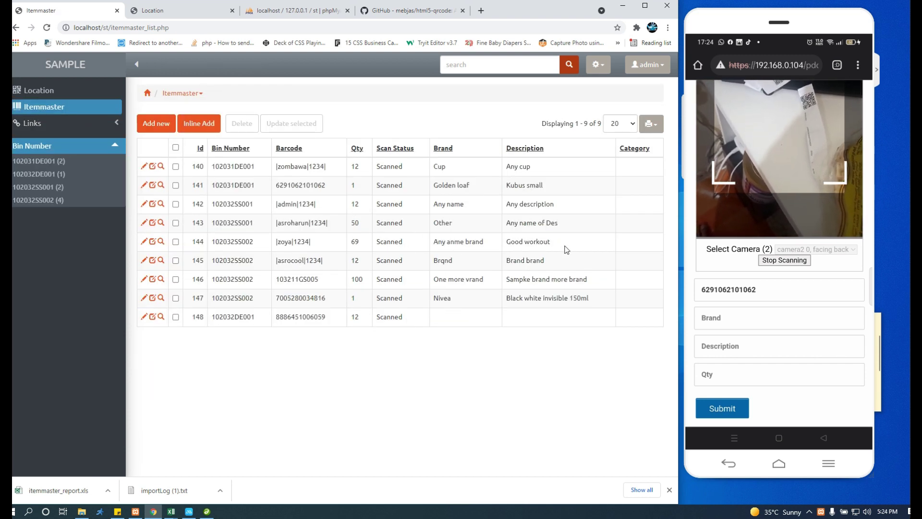
pyautogui.moveTo(550, 265); pyautogui.dragTo(520, 259)
pyautogui.moveTo(555, 192); pyautogui.dragTo(215, 188)
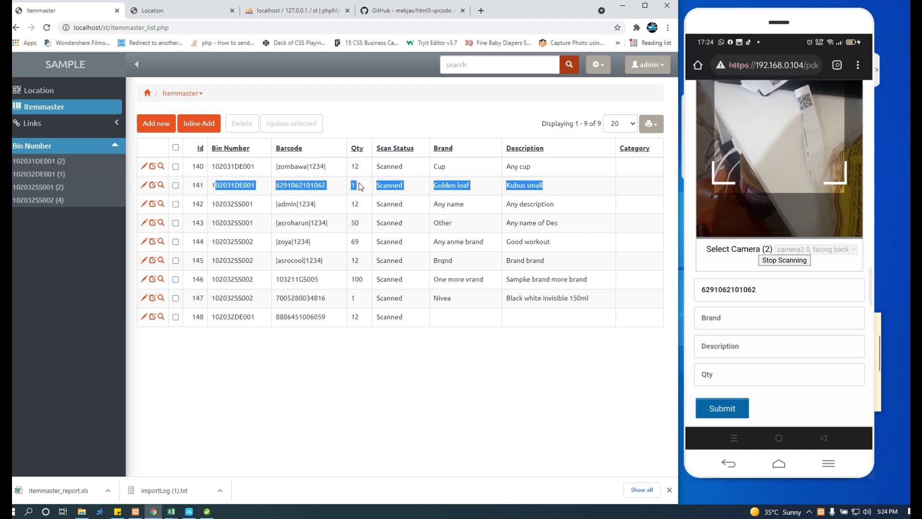
pyautogui.click(360, 186)
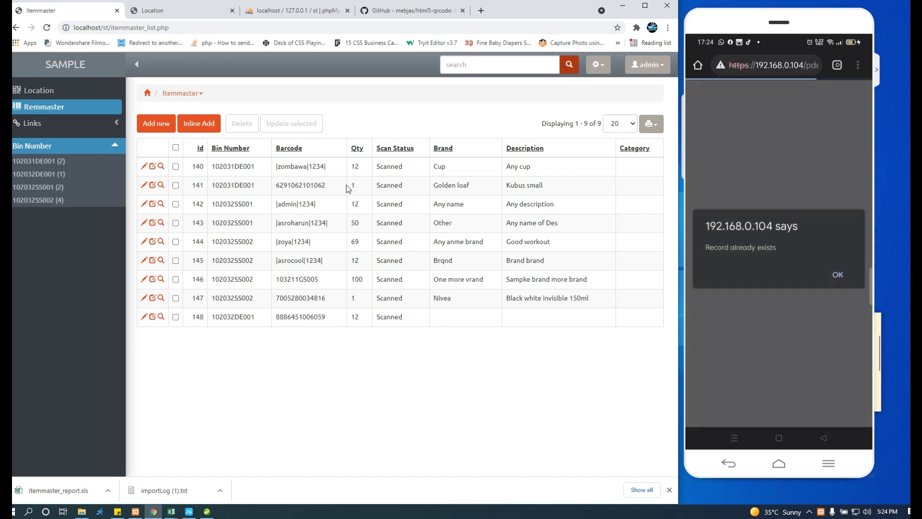